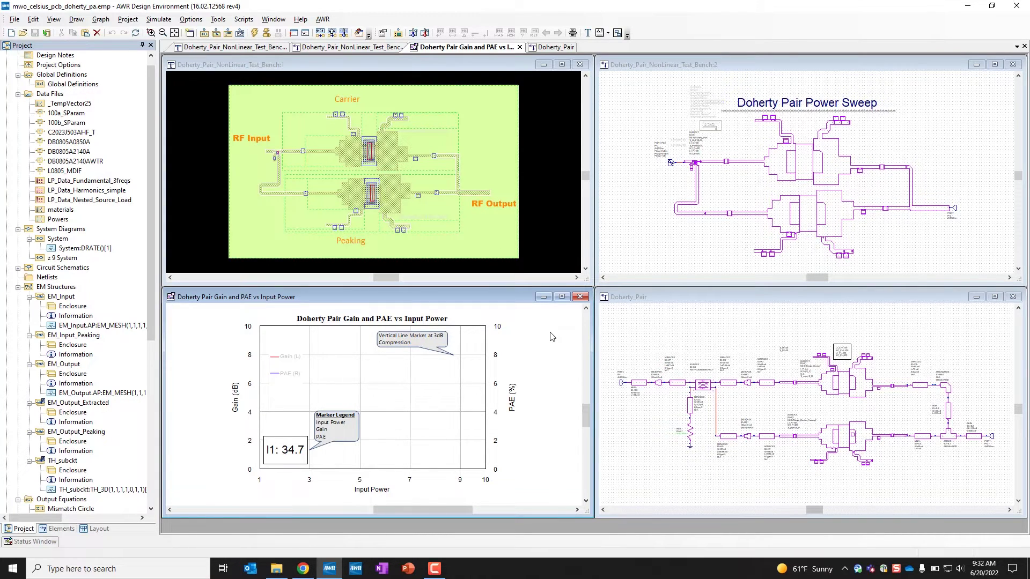
Simulate the Doherty design so the Gain/PAE graph shows 15.666 dB and 71.72 at 34.7 dBm.
left_click(254, 33)
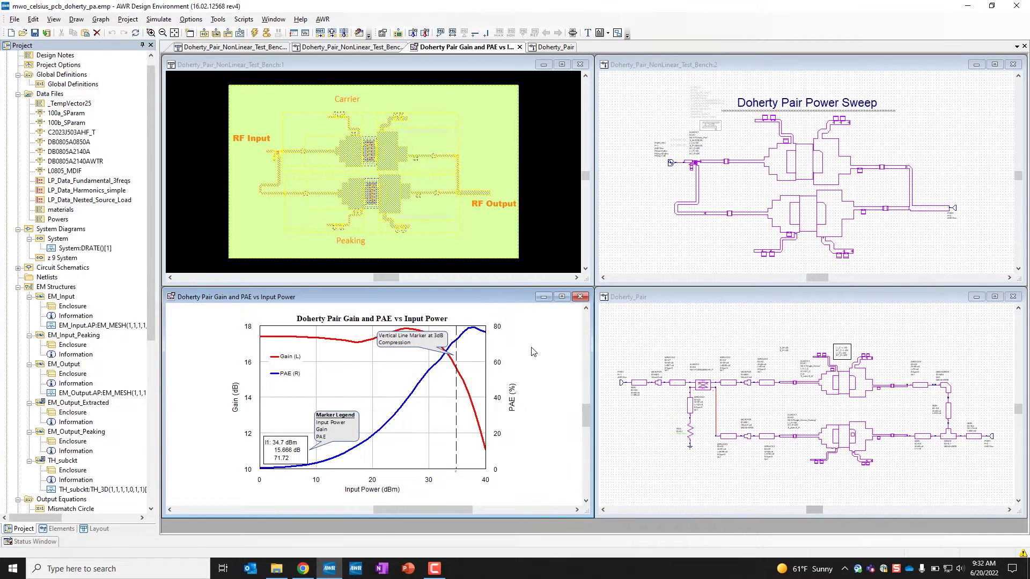
Maximize the NonLinear_Test_Bench:2 schematic, select its EXTRACT block, and open the TH_subckt layout.
left_click(662, 192)
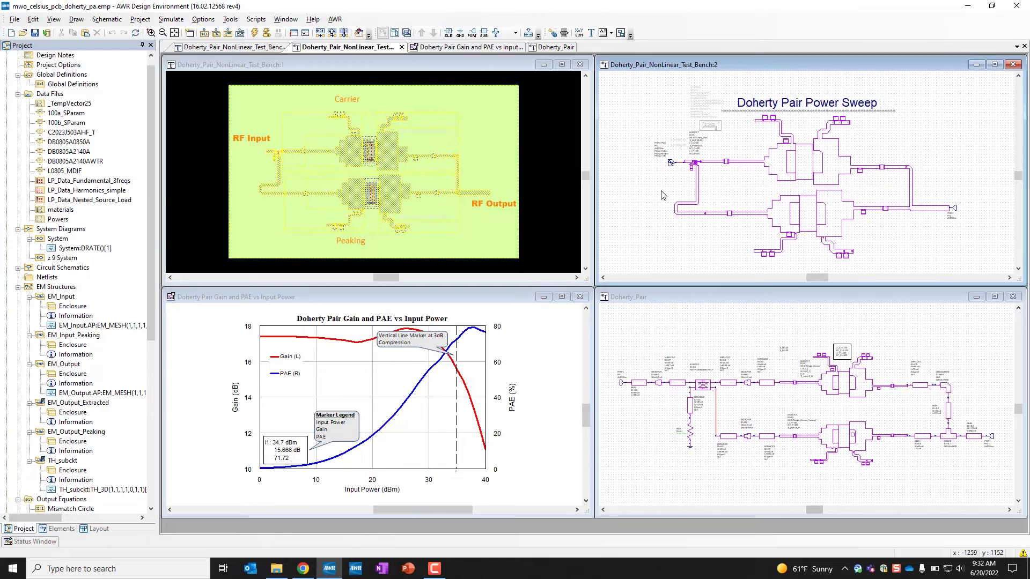
left_click(994, 64)
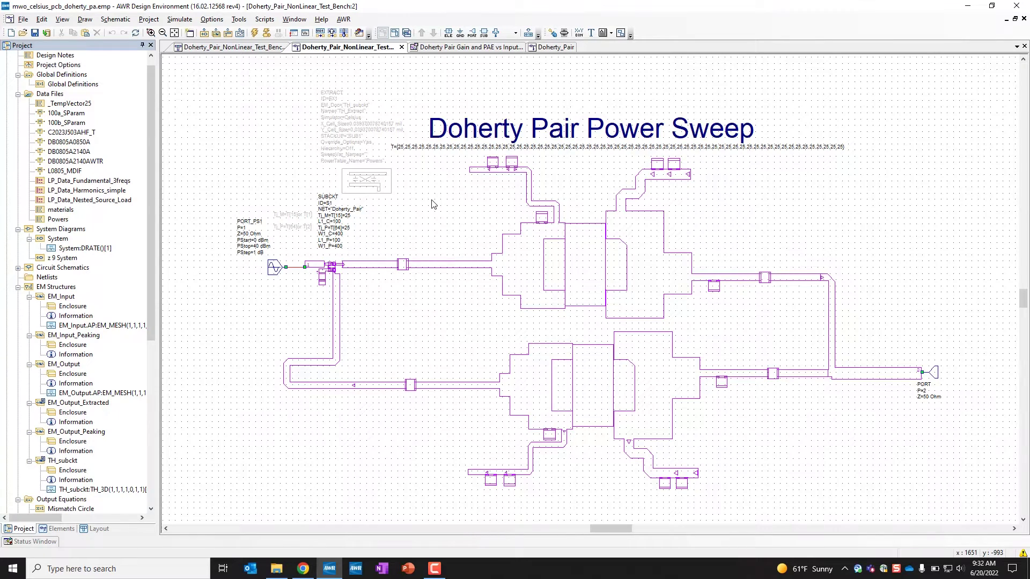
left_click(379, 183)
double_click(66, 461)
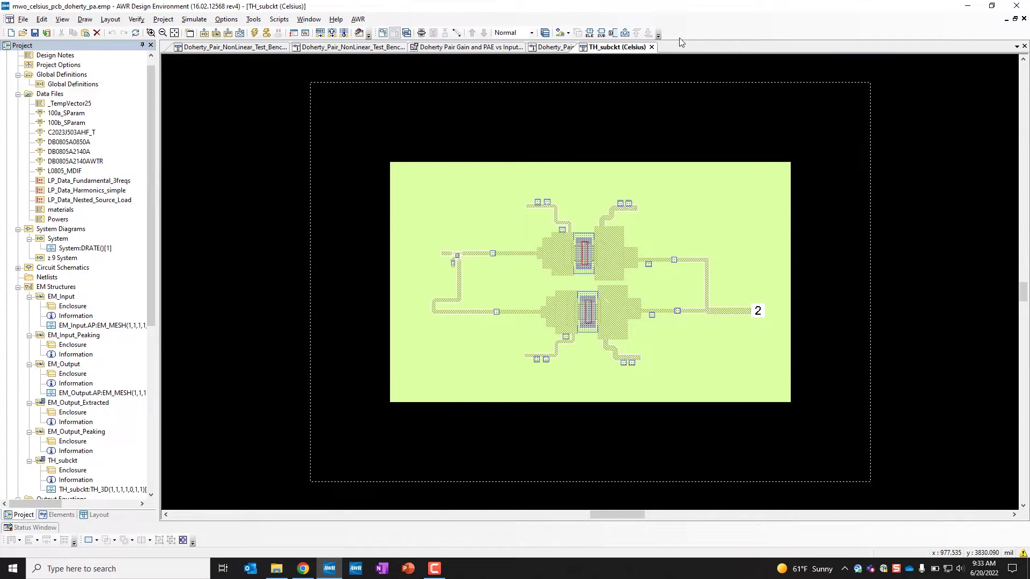
Close the TH_subckt layout and run the Scripts > Thermal > Run_Iterative_Electrothermal_Loop script.
left_click(650, 48)
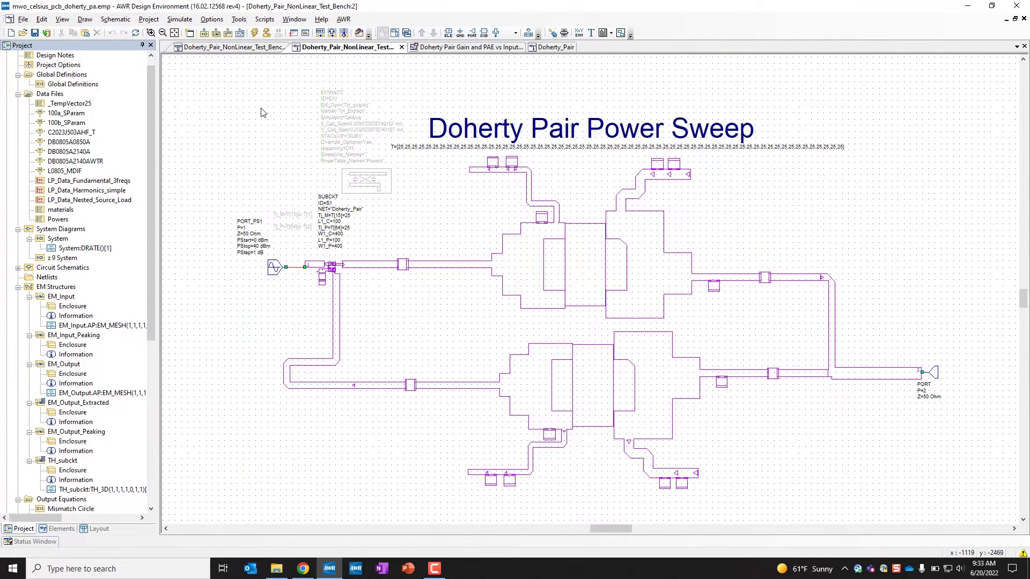
left_click(256, 19)
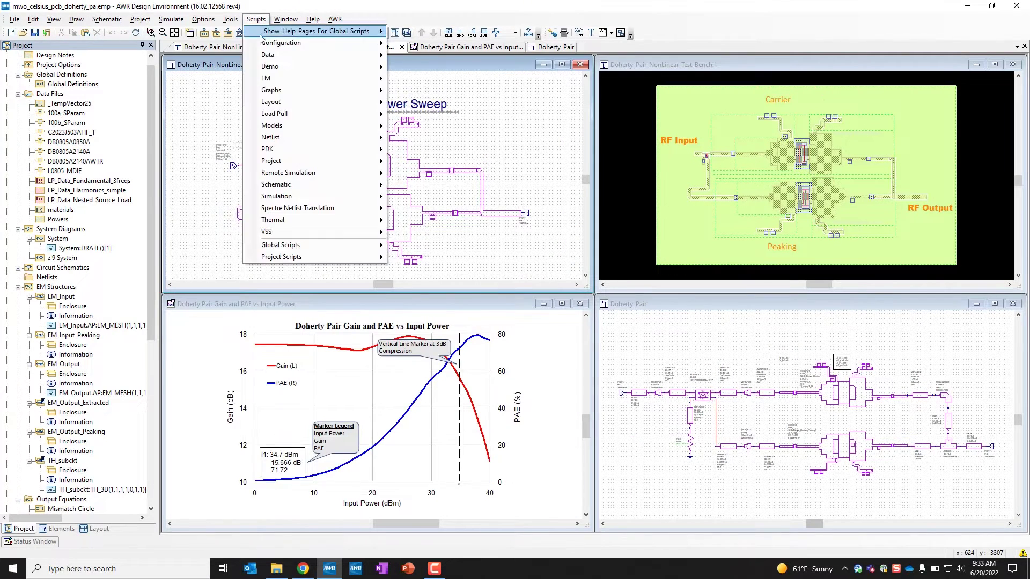
mouse_move(327, 219)
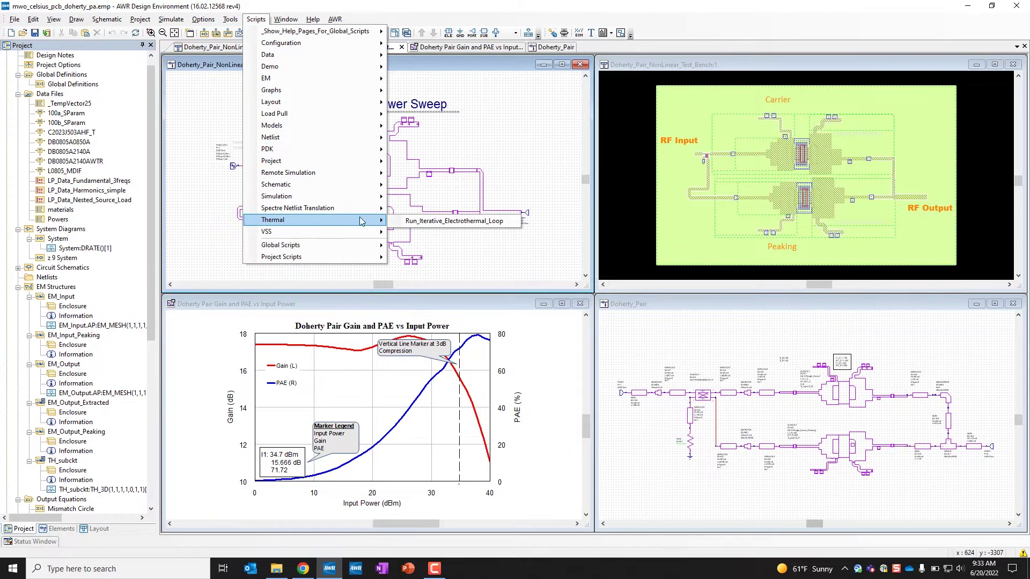
left_click(447, 222)
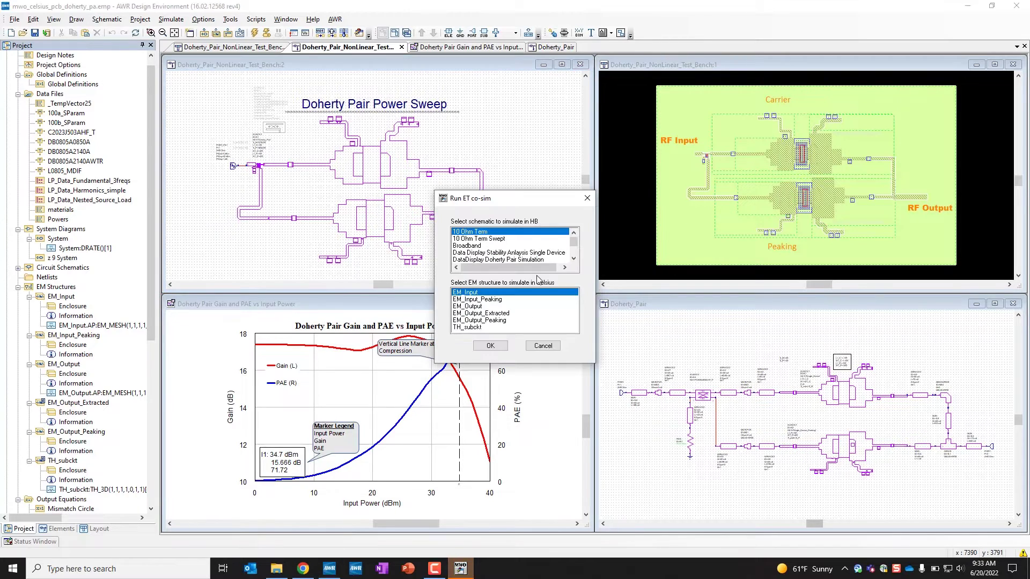
Choose Doherty_Pair_NonLinear_Test_Bench for HB and TH_subckt for Celsius in Run ET co-sim.
scroll(575, 252, "down", 2)
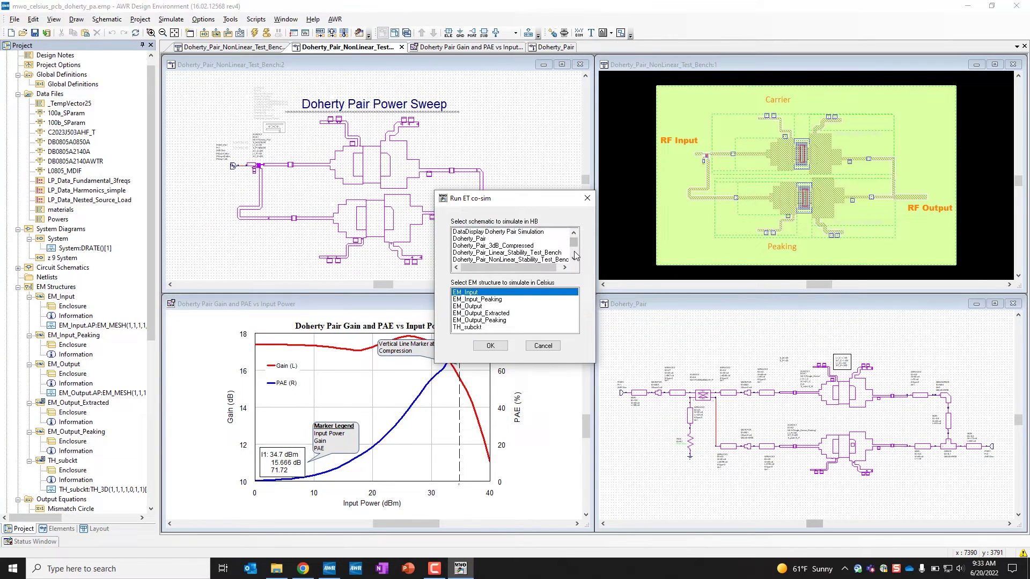
scroll(576, 252, "down", 2)
scroll(573, 254, "down", 1)
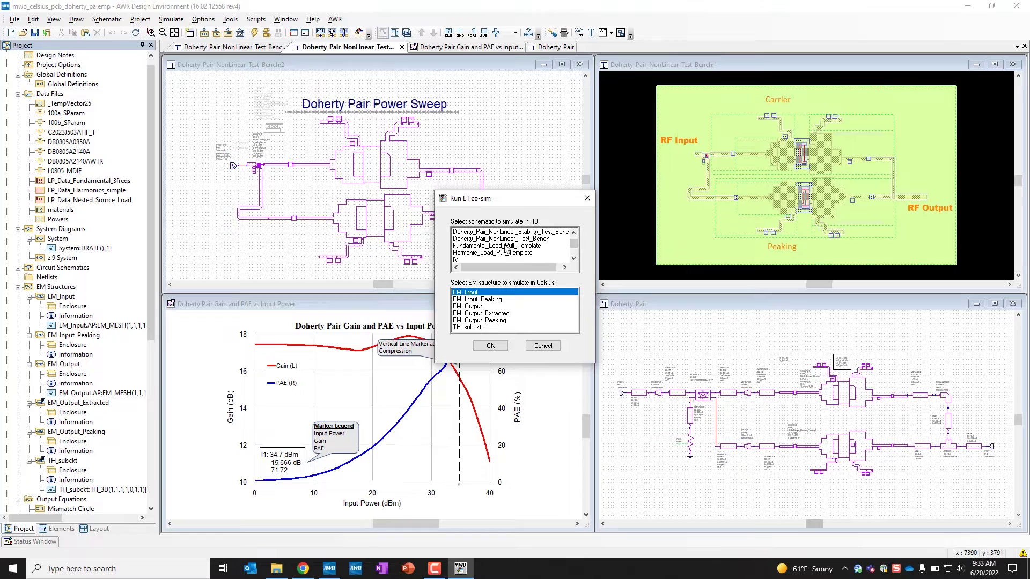
scroll(504, 243, "up", 3)
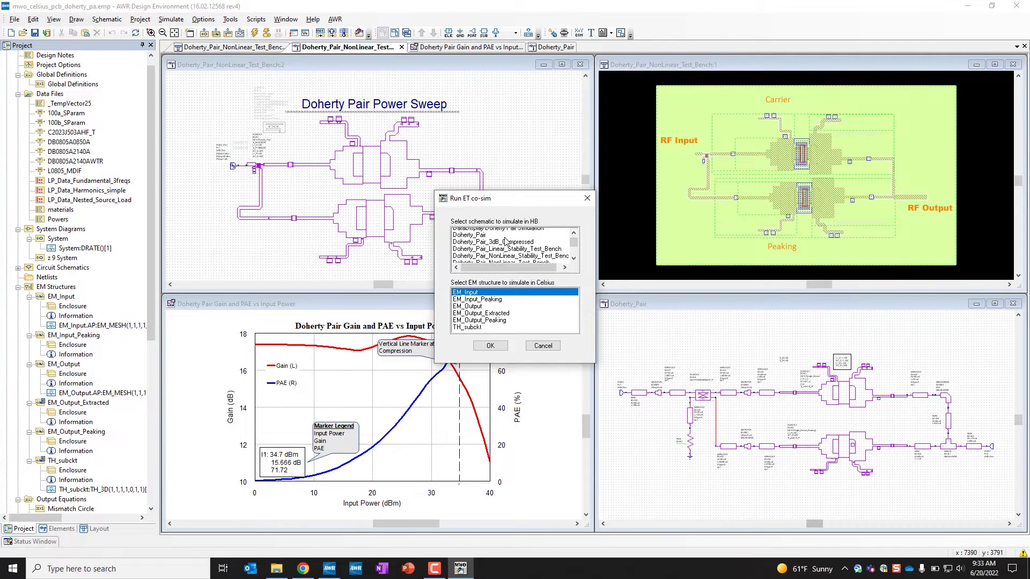
left_click(504, 246)
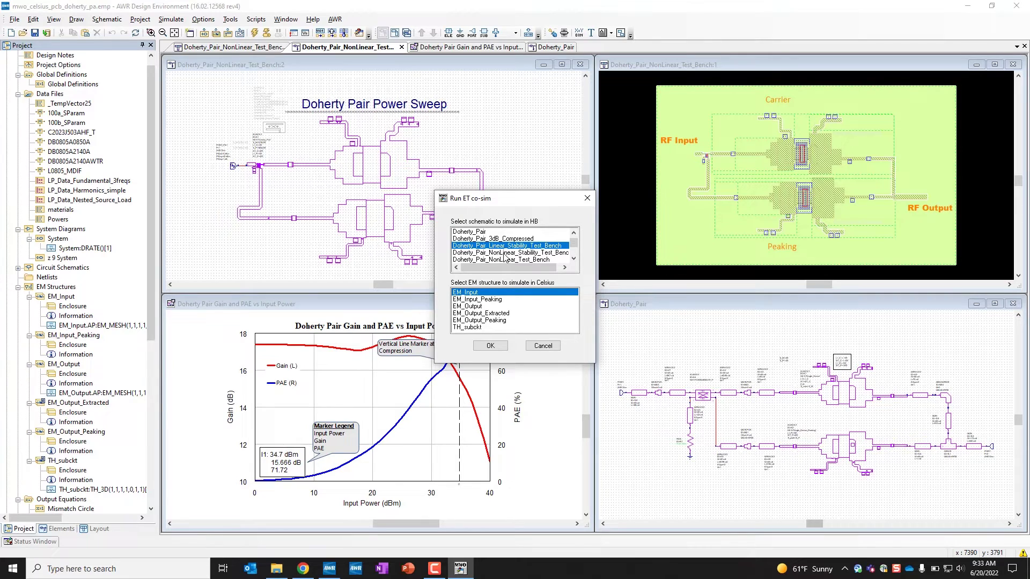
left_click(505, 253)
left_click(513, 260)
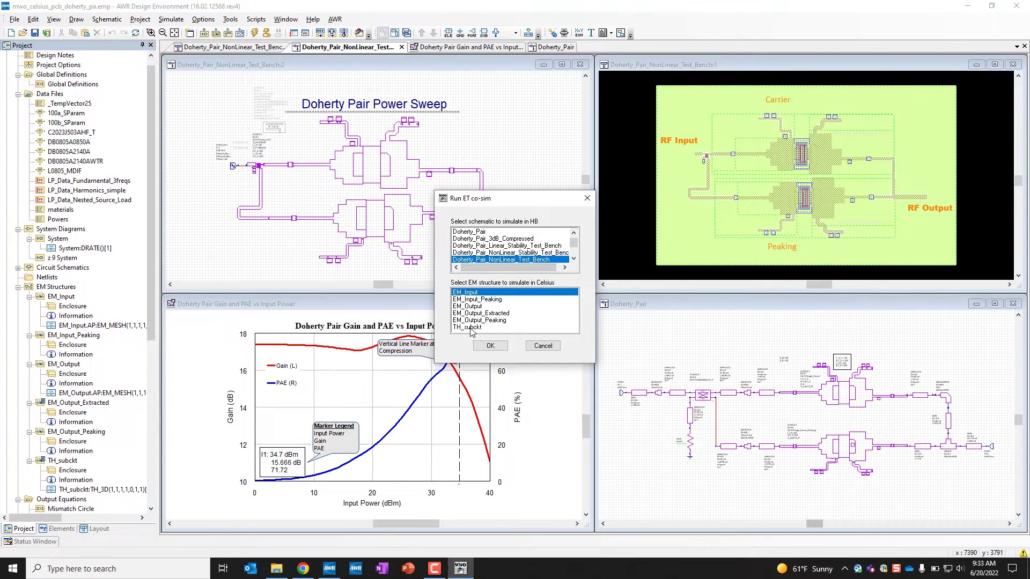
left_click(473, 328)
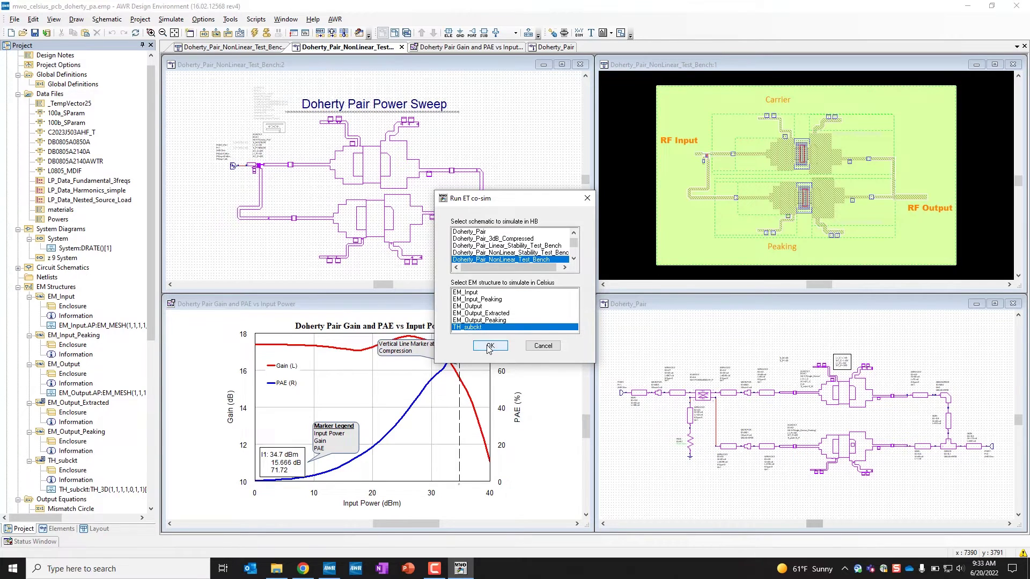
Launch the electrothermal co-simulation and enlarge the Simulation Window to follow it until convergence.
left_click(490, 346)
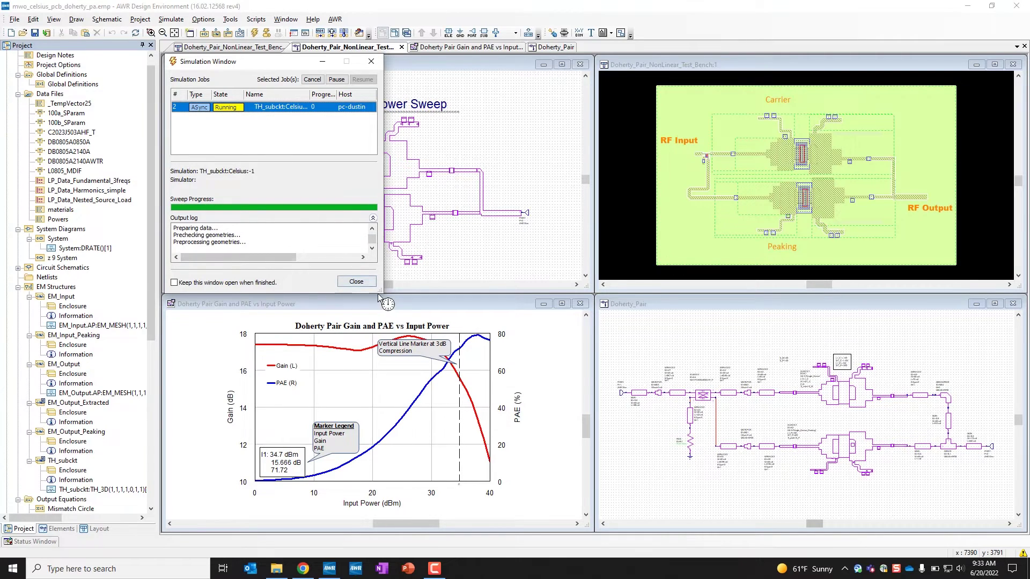
left_click_drag(380, 293, 417, 373)
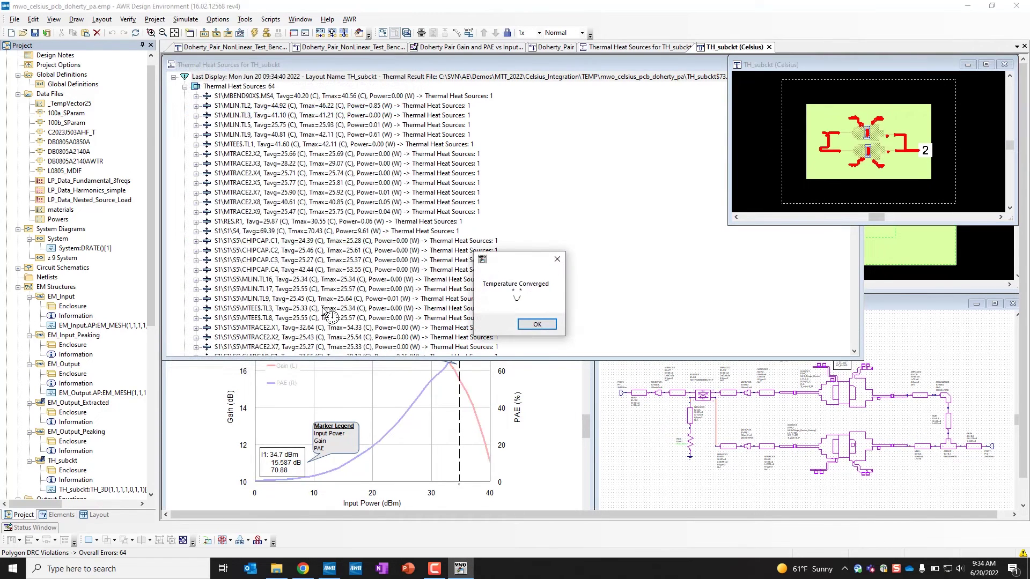
Dismiss the Temperature Converged notice and arrange the heat source list beside the TH_subckt layout.
left_click(536, 324)
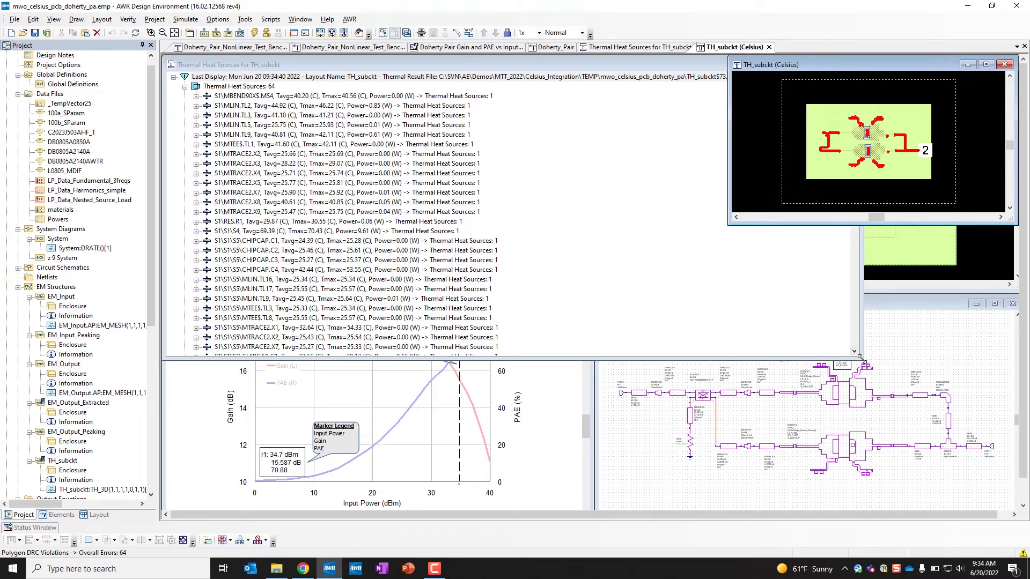
left_click_drag(860, 356, 491, 498)
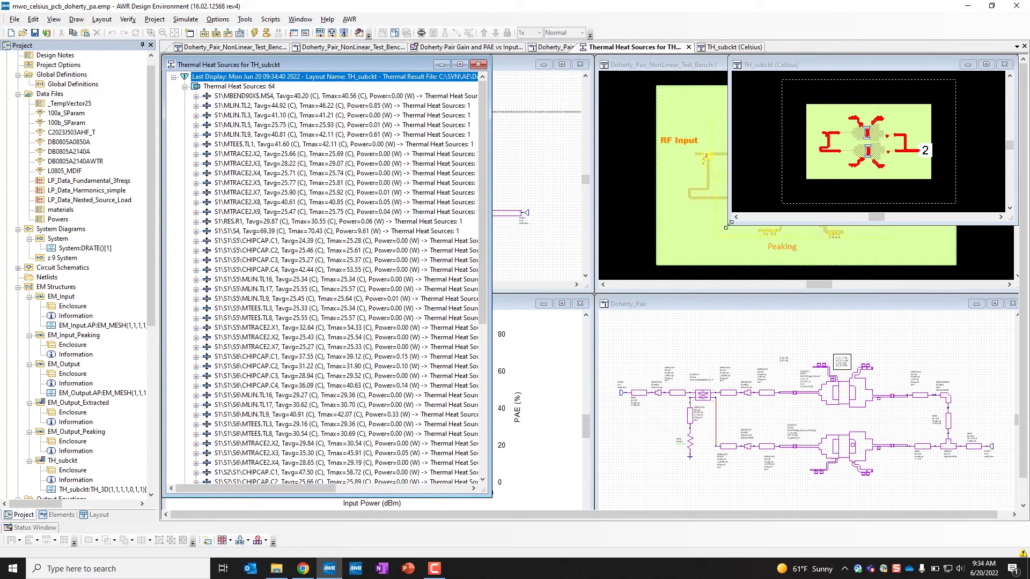
mouse_move(728, 224)
left_mouse_down()
mouse_move(548, 450)
mouse_move(497, 489)
left_mouse_up()
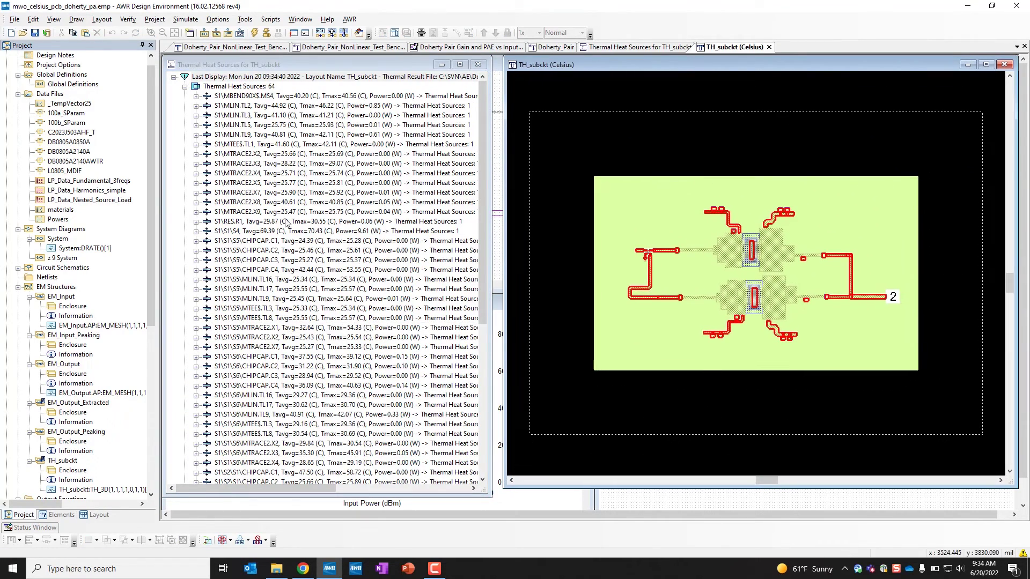
Highlight the S1\S1\S4 heat source and expand it, showing Tavg 69.39 °C, Tmax 70.43 °C.
left_click(273, 135)
left_click(281, 173)
left_click(292, 231)
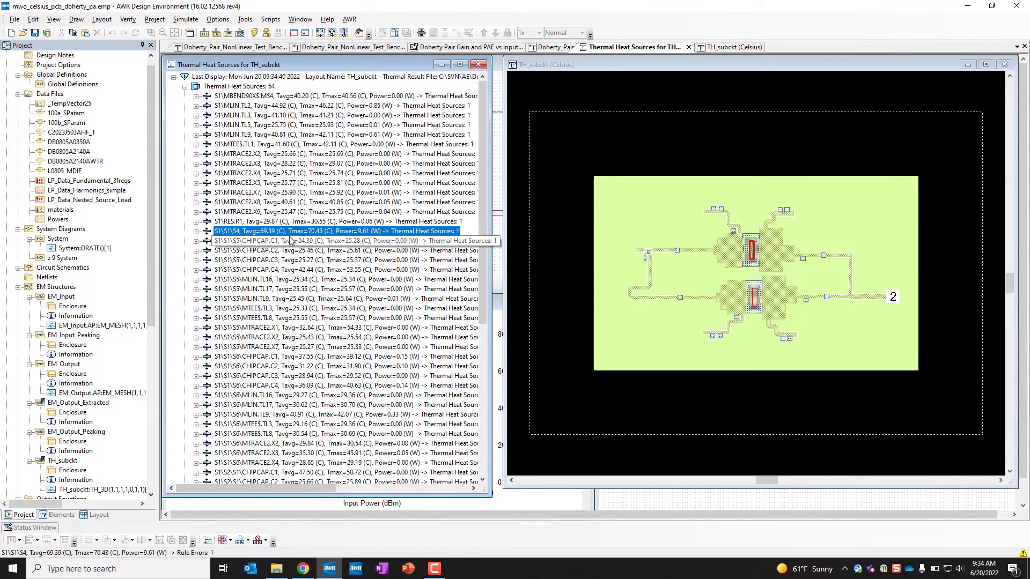
left_click(195, 231)
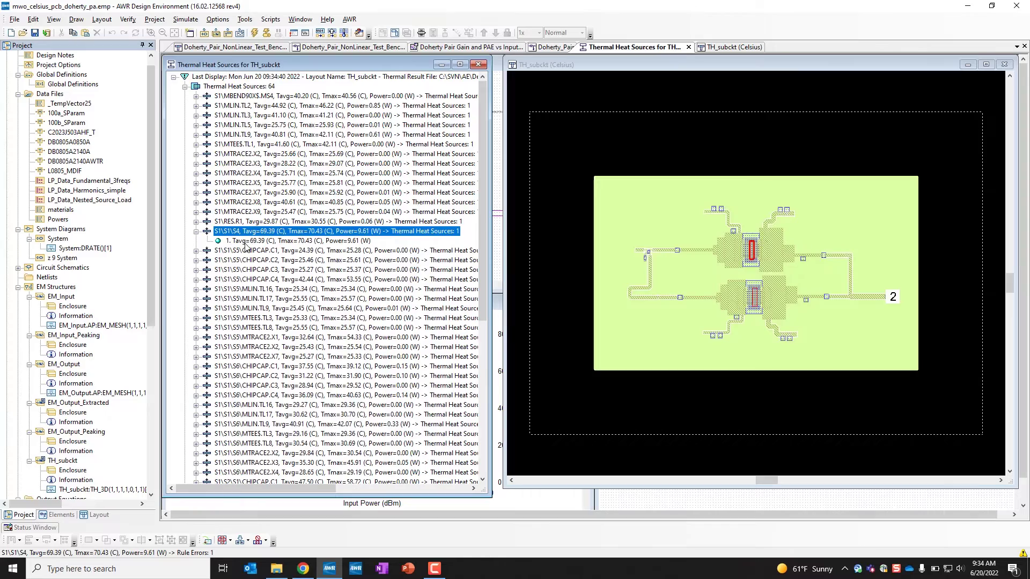
left_click(246, 242)
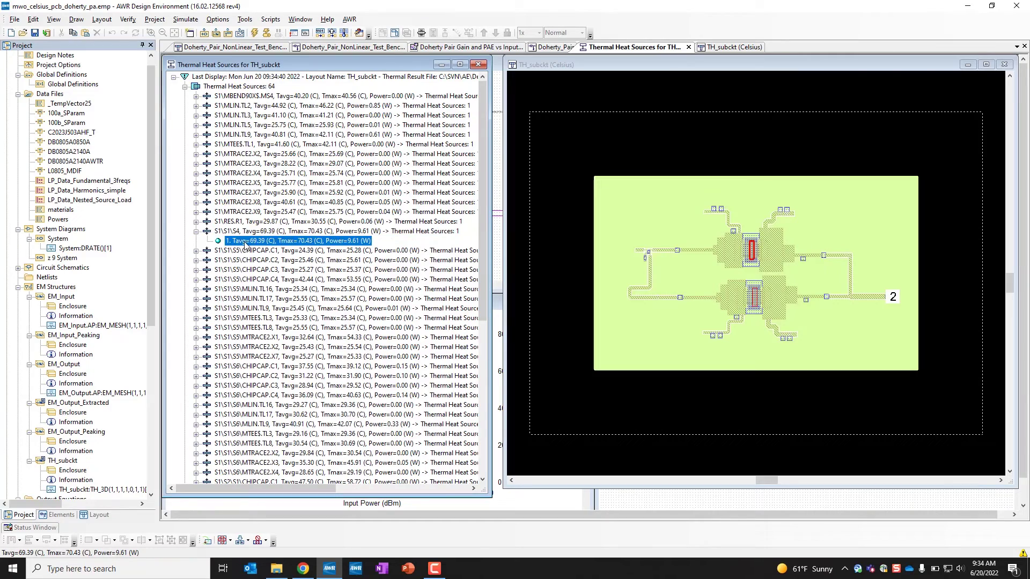
Zoom the layout onto the S4 heat source, then zoom back out.
double_click(281, 243)
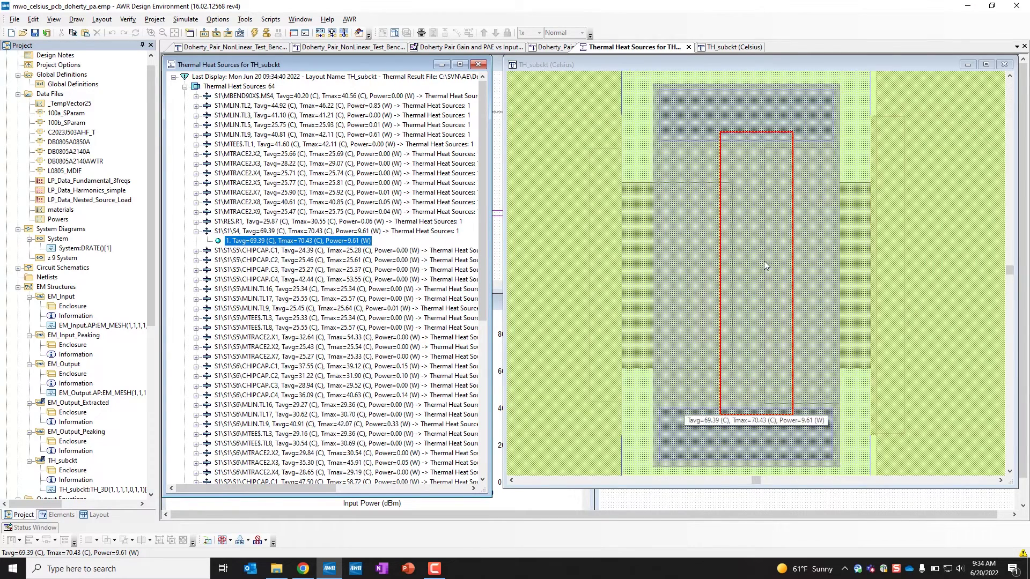
scroll(764, 265, "down", 4)
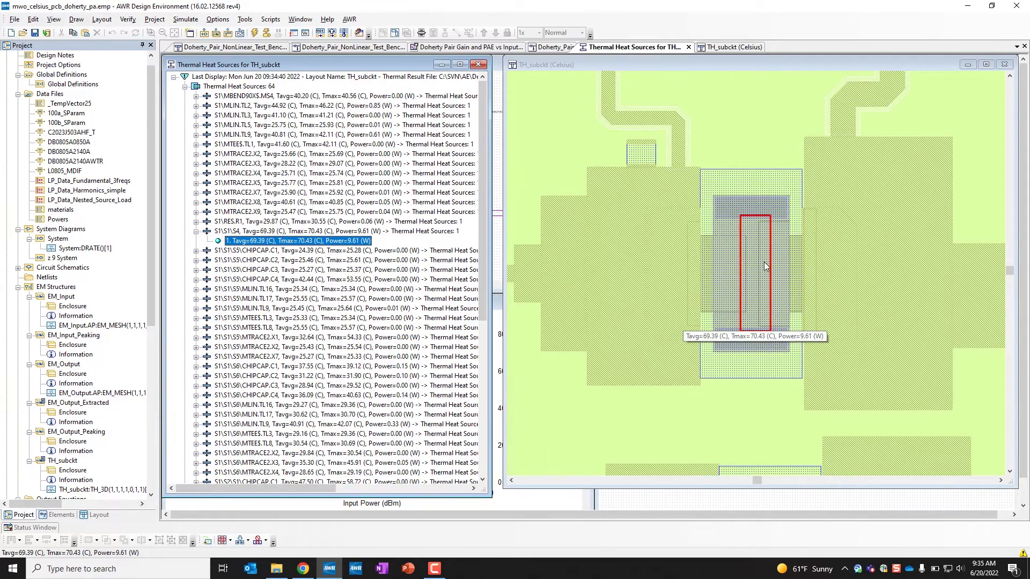
scroll(764, 265, "down", 3)
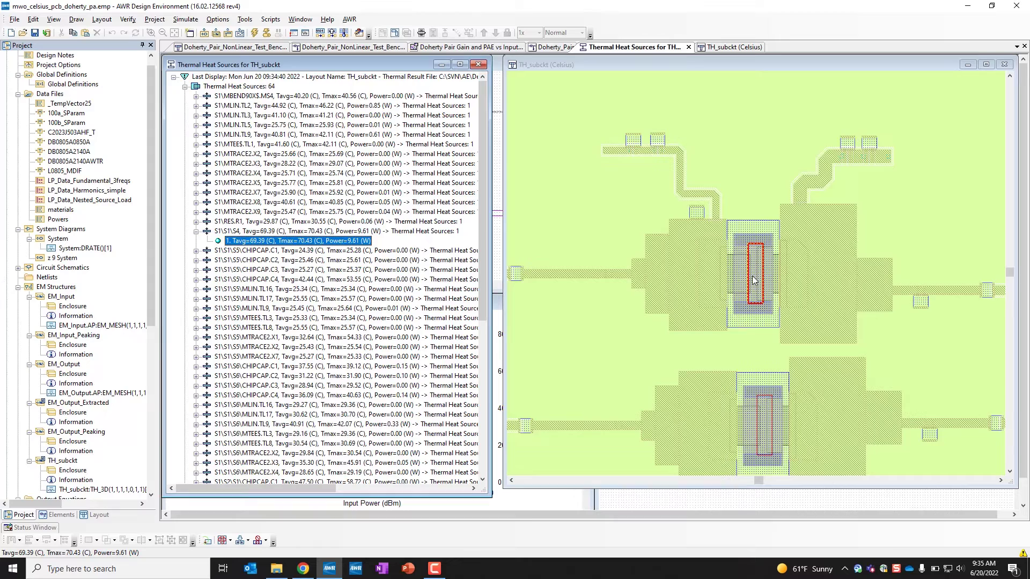
Find and zoom to the S2 MTRACE2.X1 trace, reading Tavg 34.84 °C and Tmax 59.76 °C.
scroll(304, 341, "down", 6)
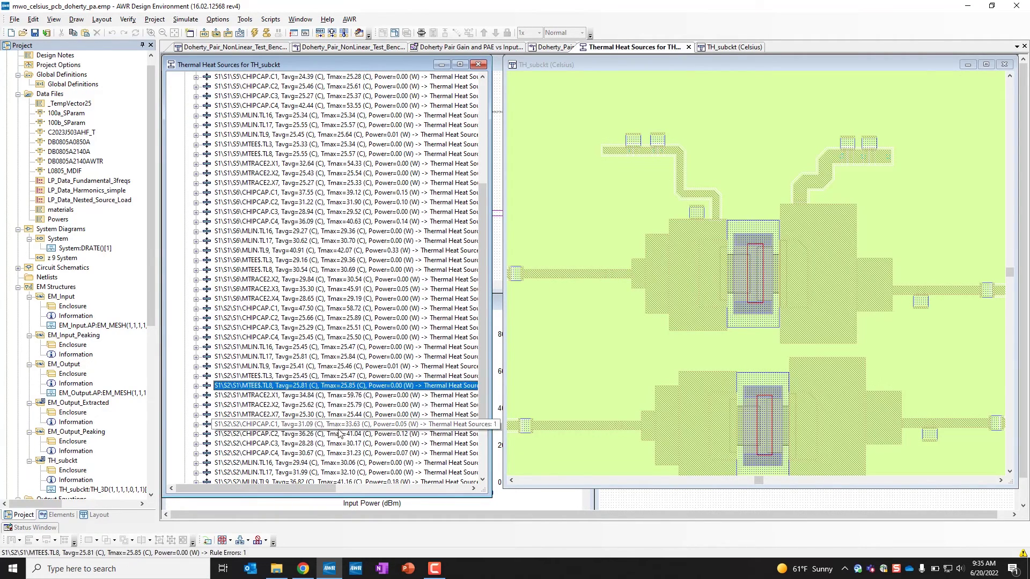
double_click(278, 398)
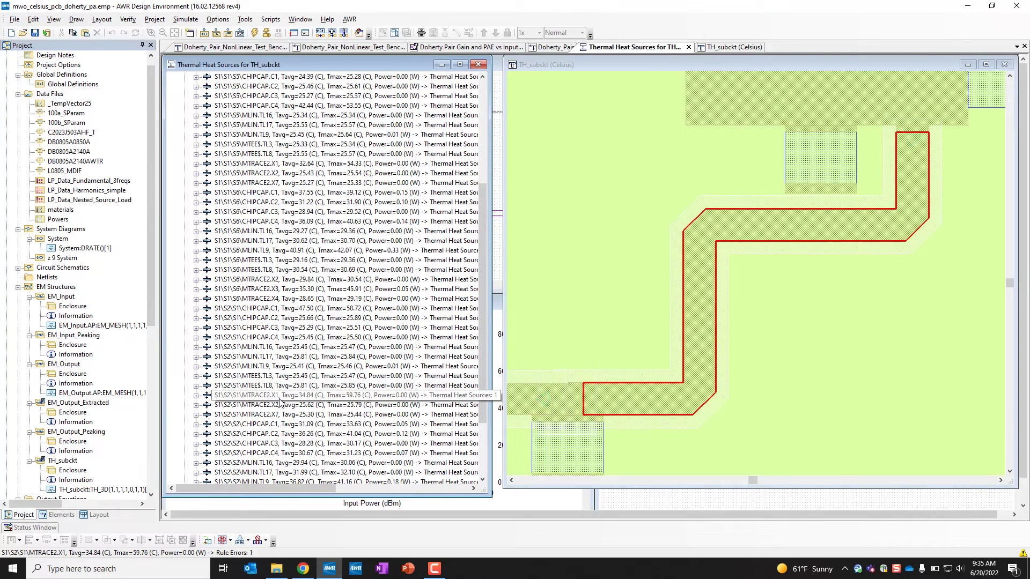
left_click(356, 395)
scroll(355, 400, "down", 3)
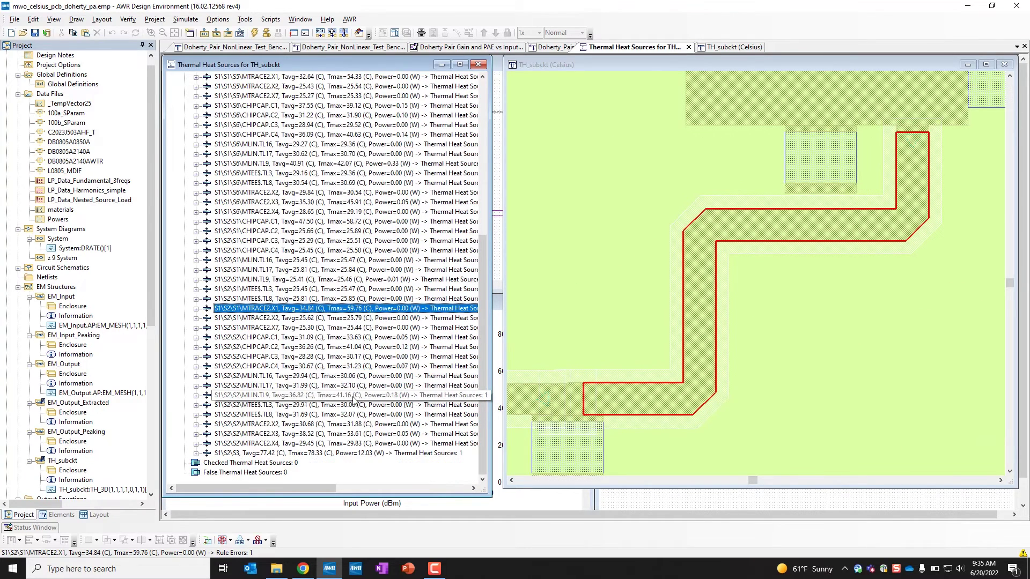